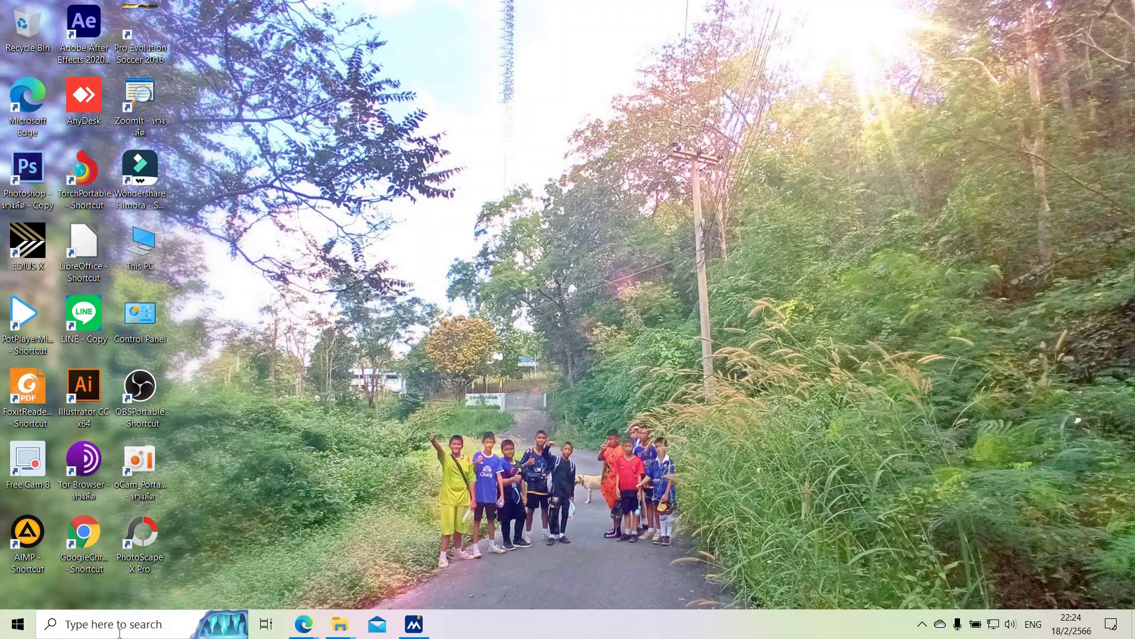
Search Windows for "microsoft st" and open Microsoft Store from the best match
click(18, 625)
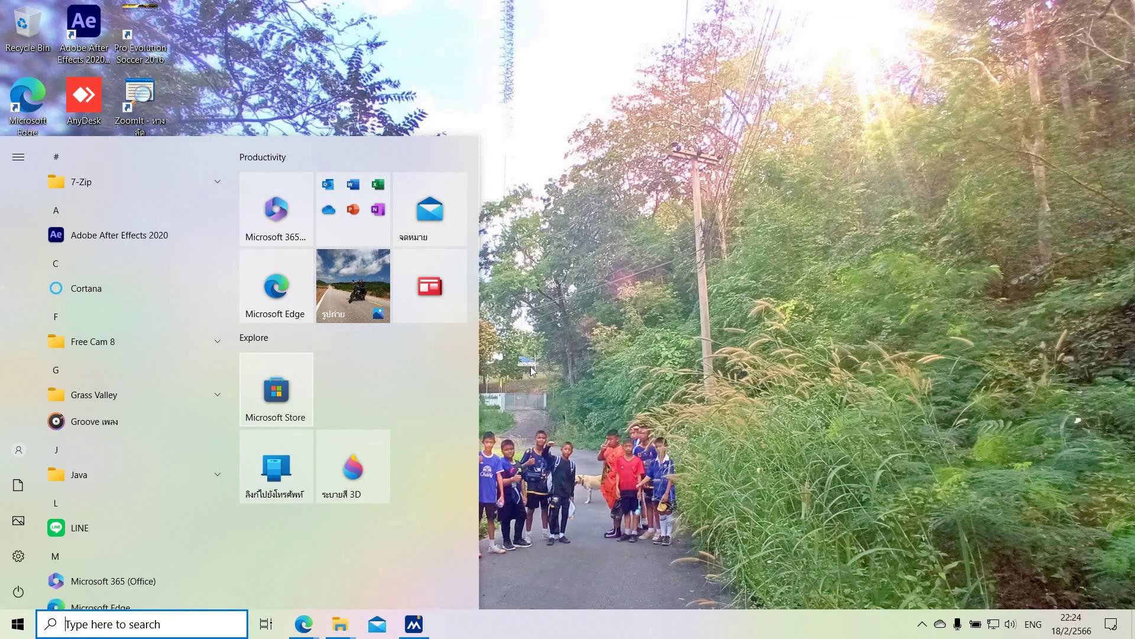
key(Escape)
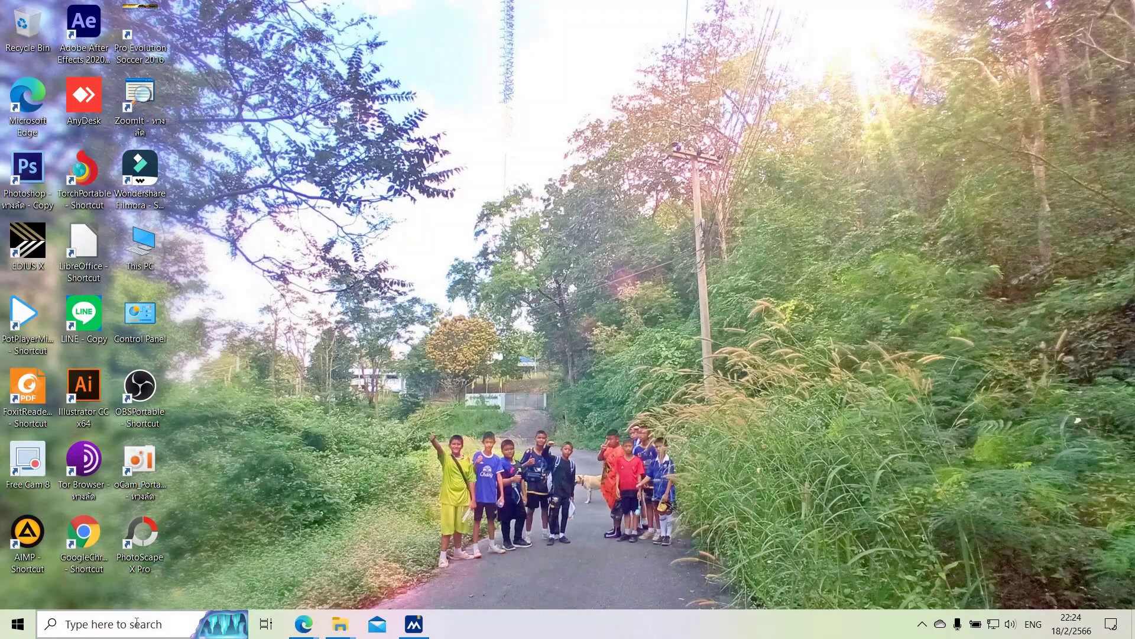
click(136, 622)
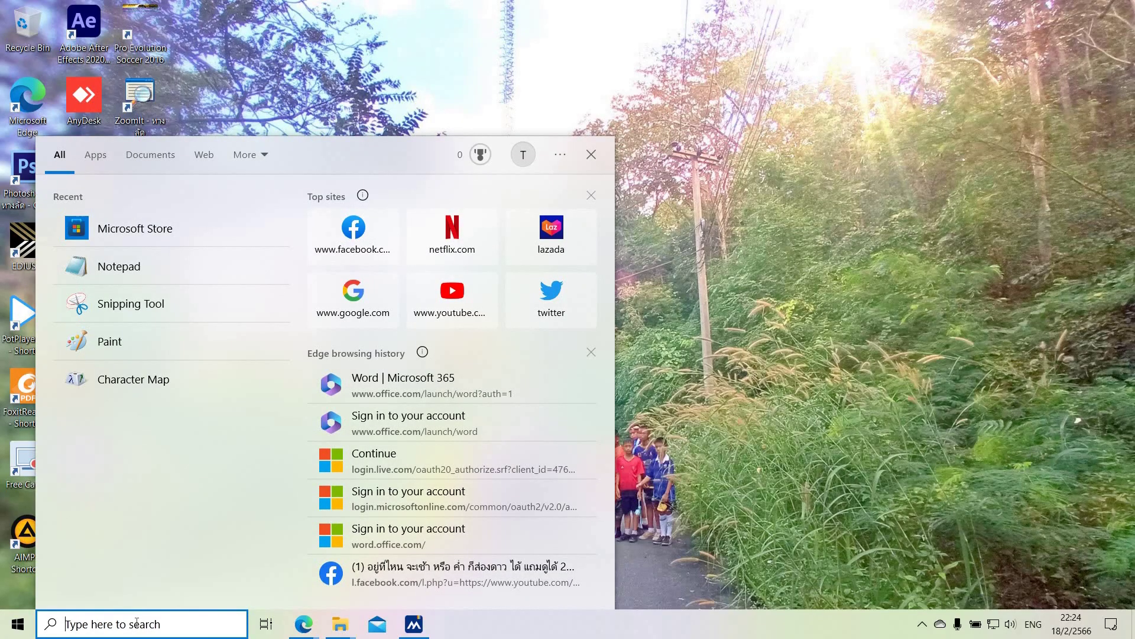
text(micro)
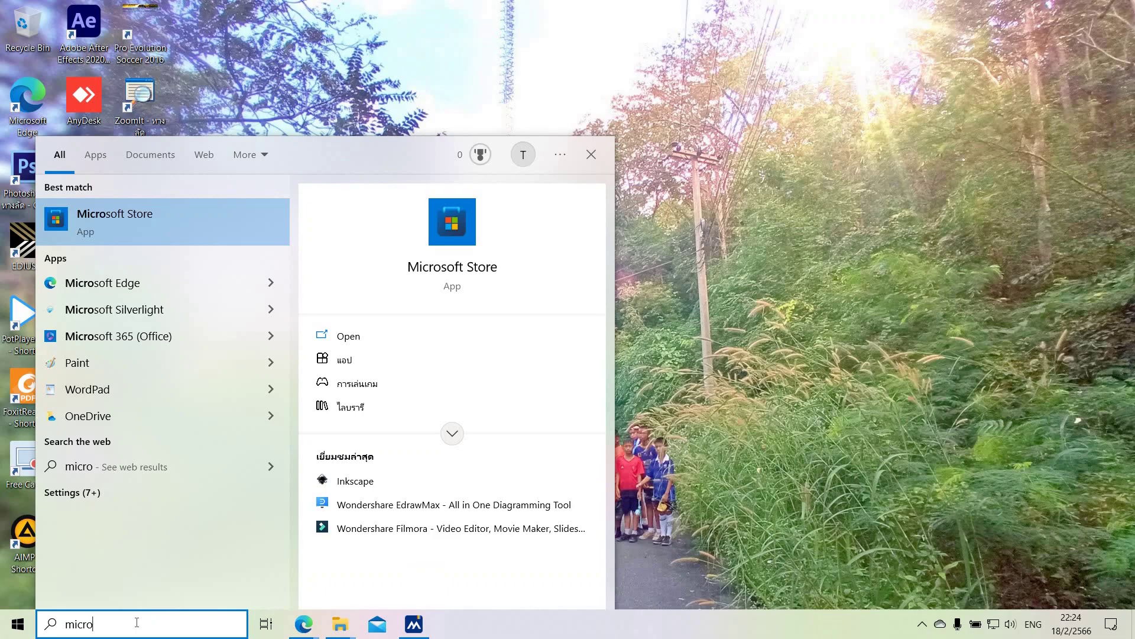
text(sof)
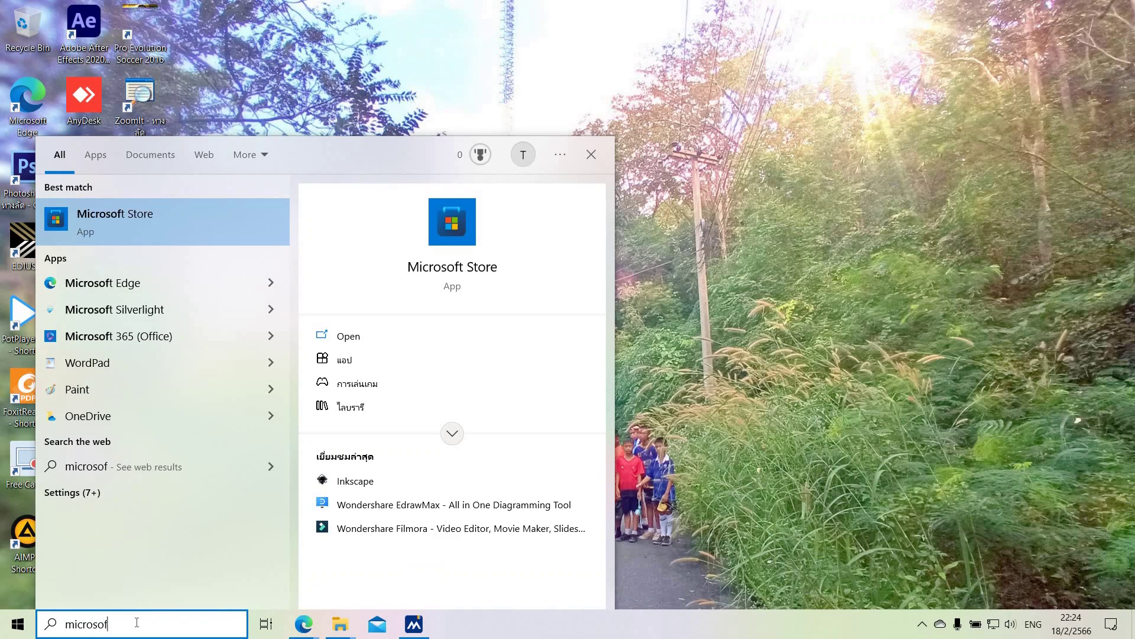
text(t st)
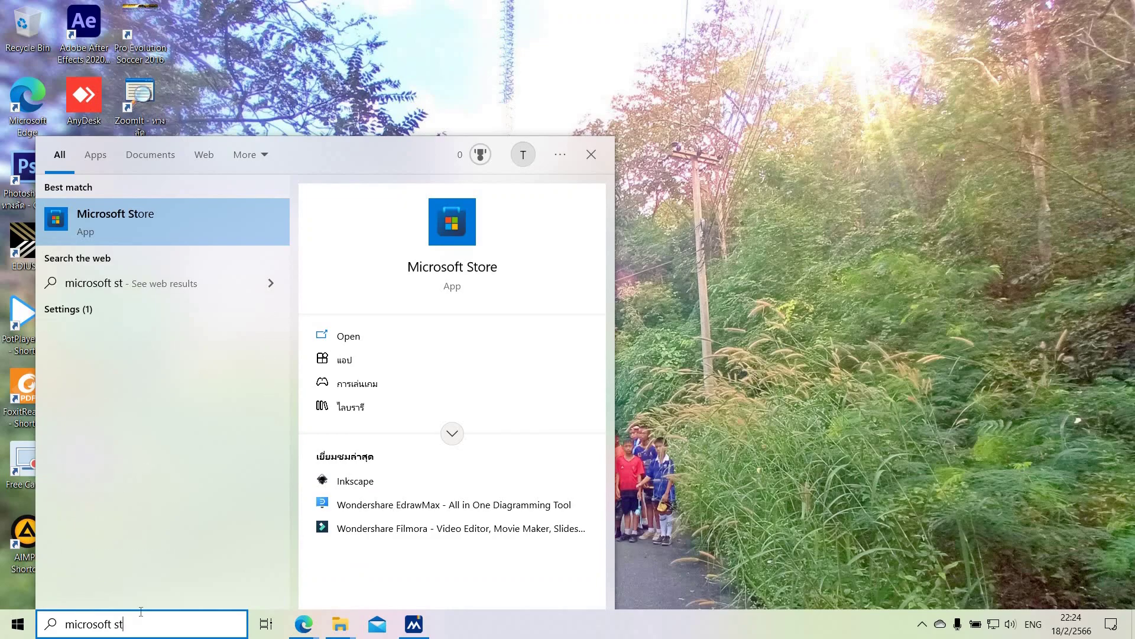
click(136, 227)
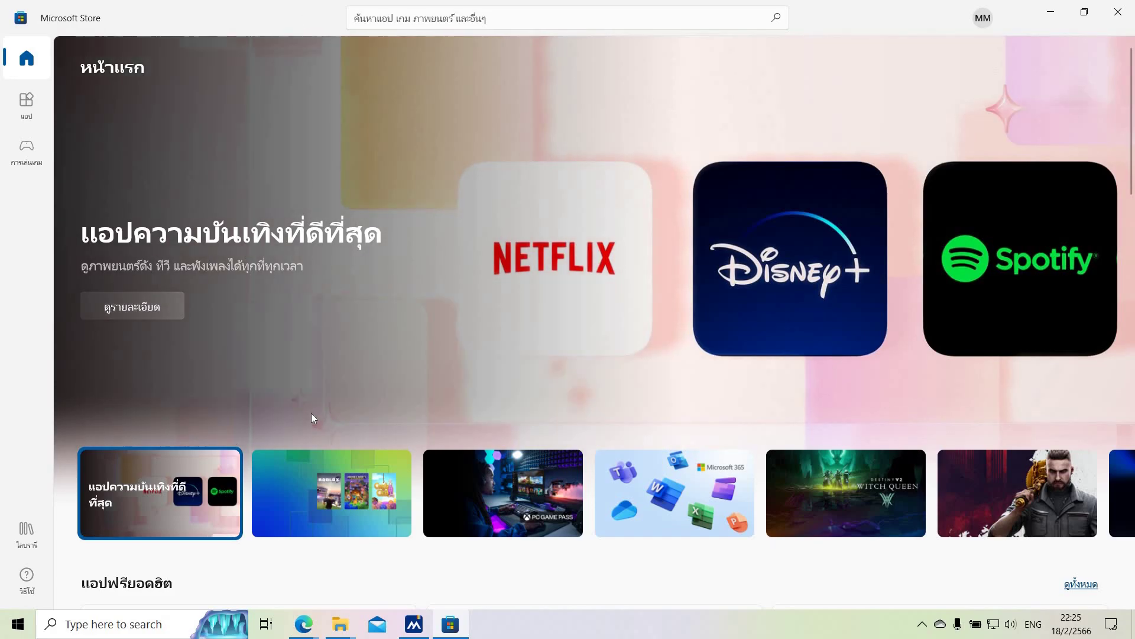
Look through the store home page and circle the แอปฟรียอดฮิต (top free apps) heading in red on a magnified view
scroll(311, 412, down, 3)
scroll(313, 413, down, 2)
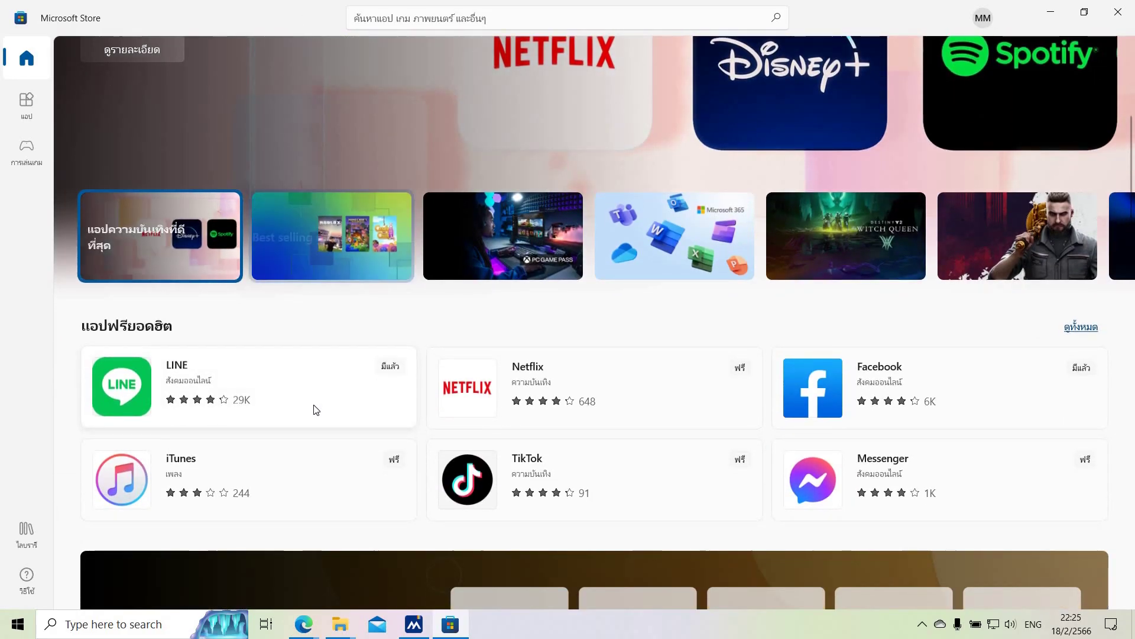
scroll(341, 304, up, 4)
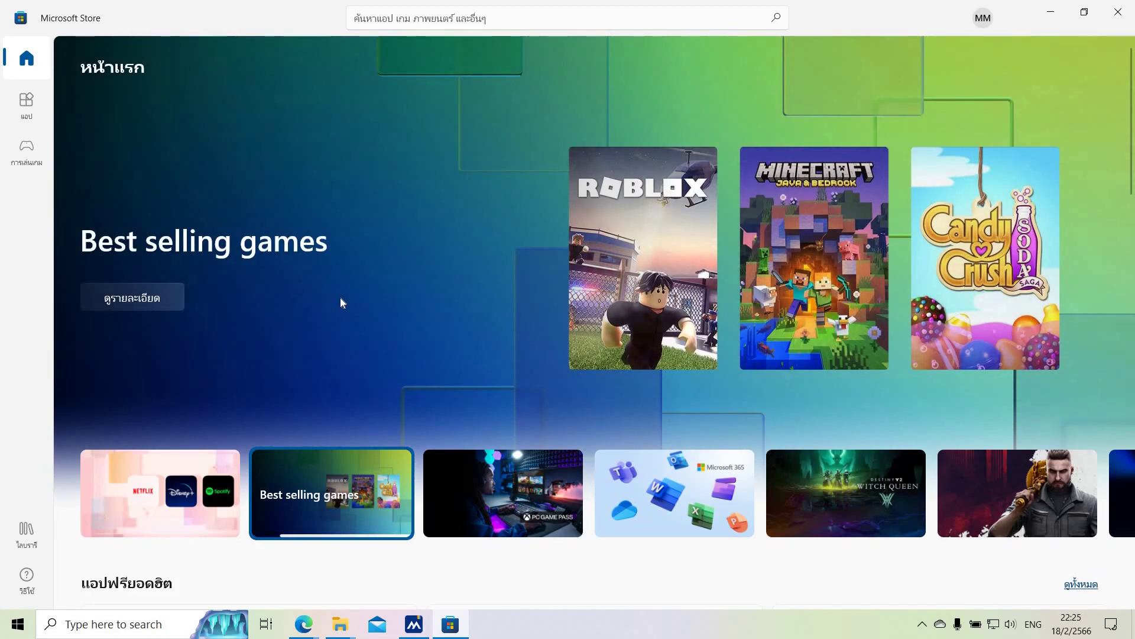
scroll(341, 302, down, 2)
scroll(340, 302, down, 2)
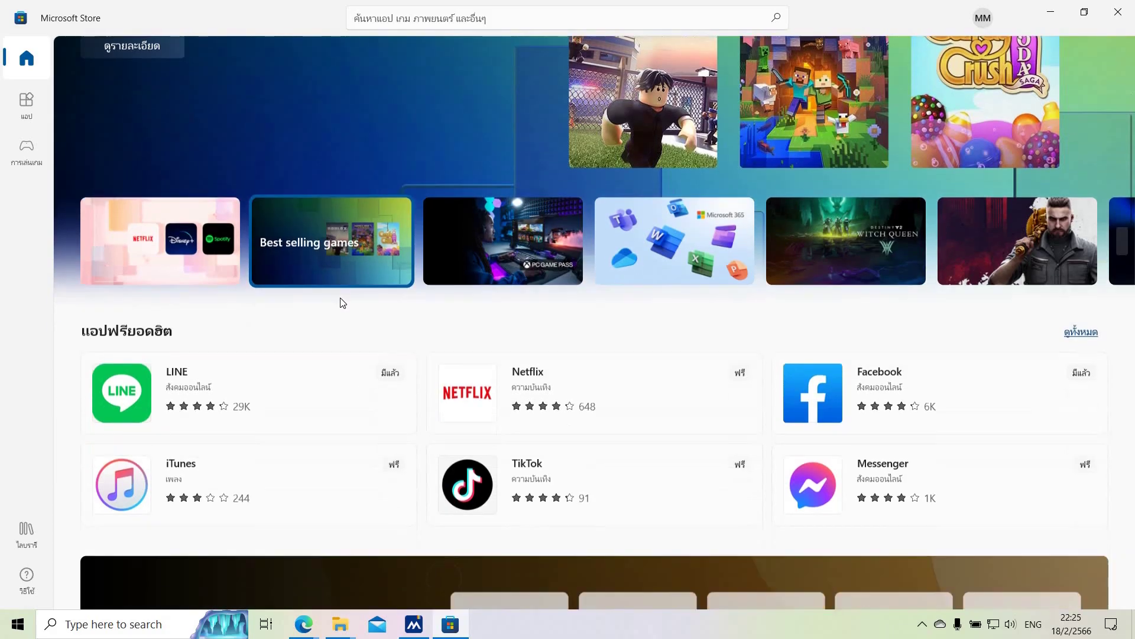
scroll(239, 275, down, 1)
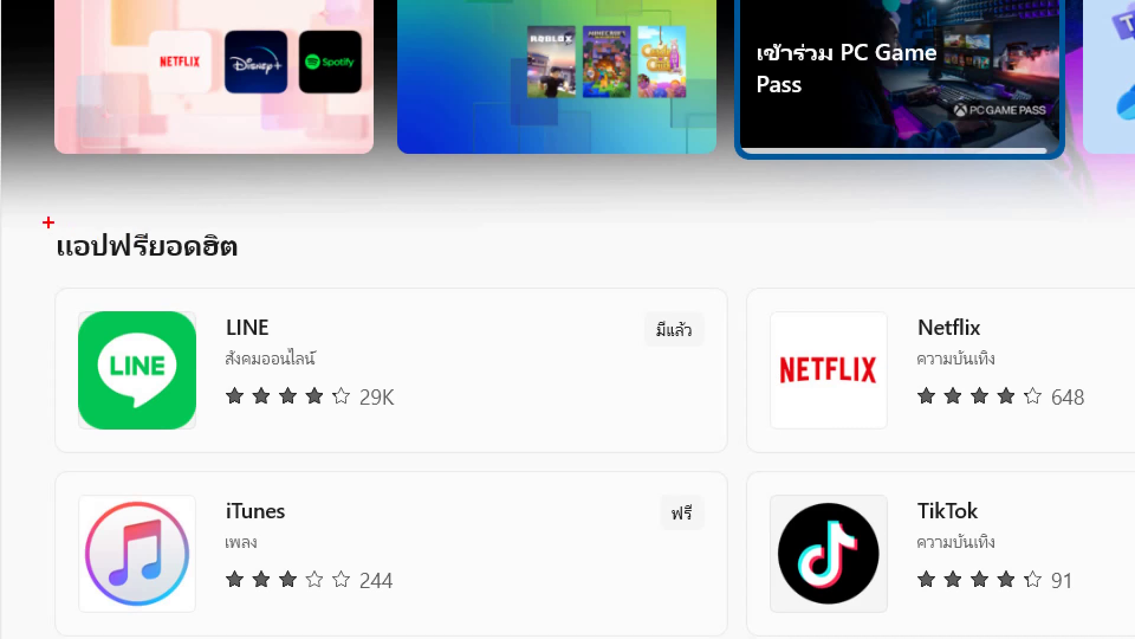
mouse_move(42, 217)
mouse_down()
mouse_move(118, 208)
mouse_move(322, 227)
mouse_move(207, 279)
mouse_move(6, 278)
mouse_move(64, 204)
mouse_up()
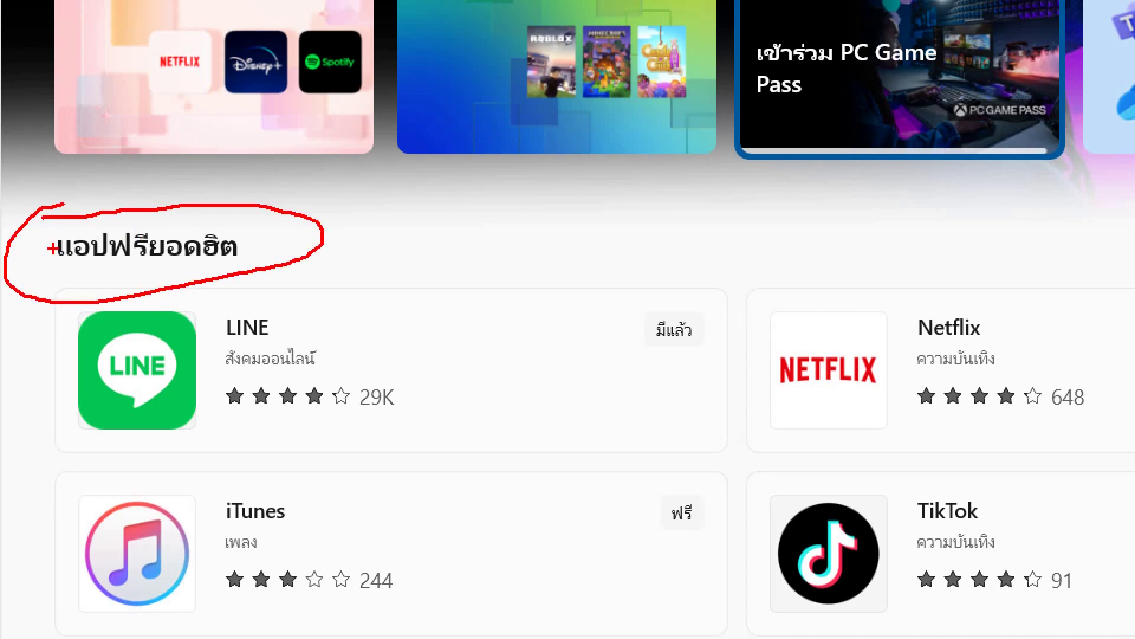
key(Escape)
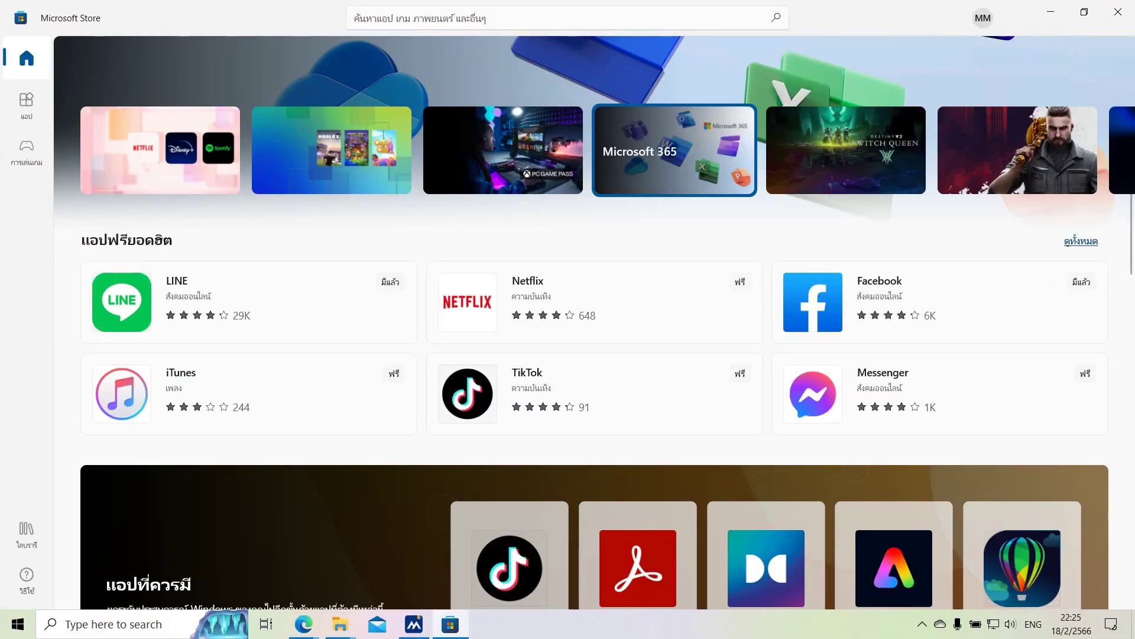
Circle the ดูทั้งหมด (see all) link for the top free apps in red, and open the full list
key(ctrl+1)
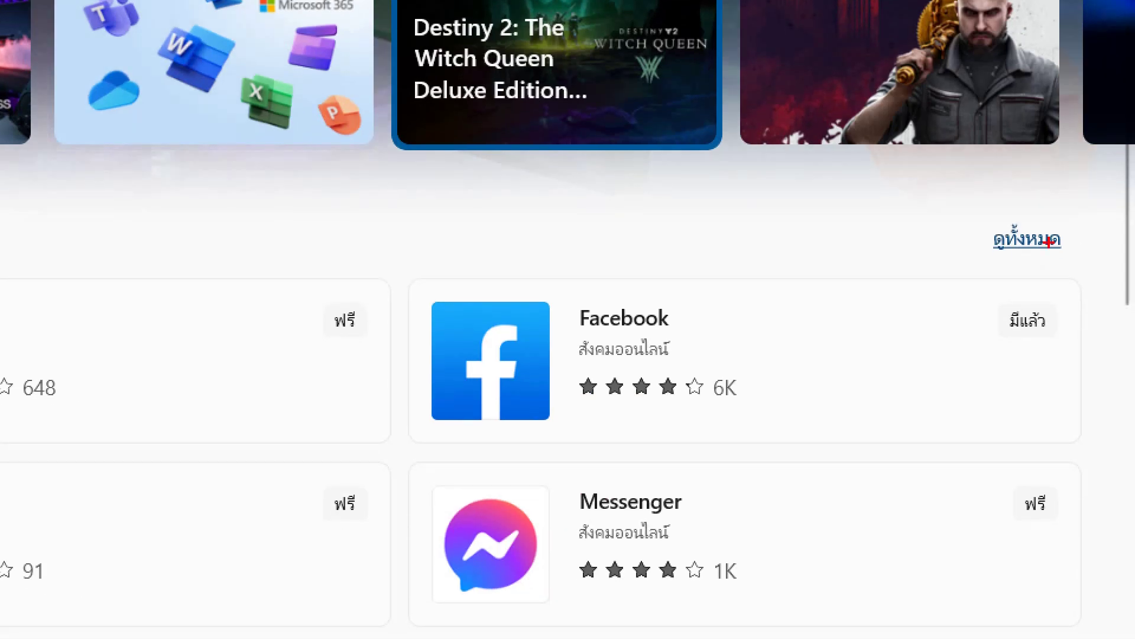
mouse_move(985, 215)
mouse_down()
mouse_move(1039, 201)
mouse_move(1100, 246)
mouse_move(963, 245)
mouse_move(986, 199)
mouse_up()
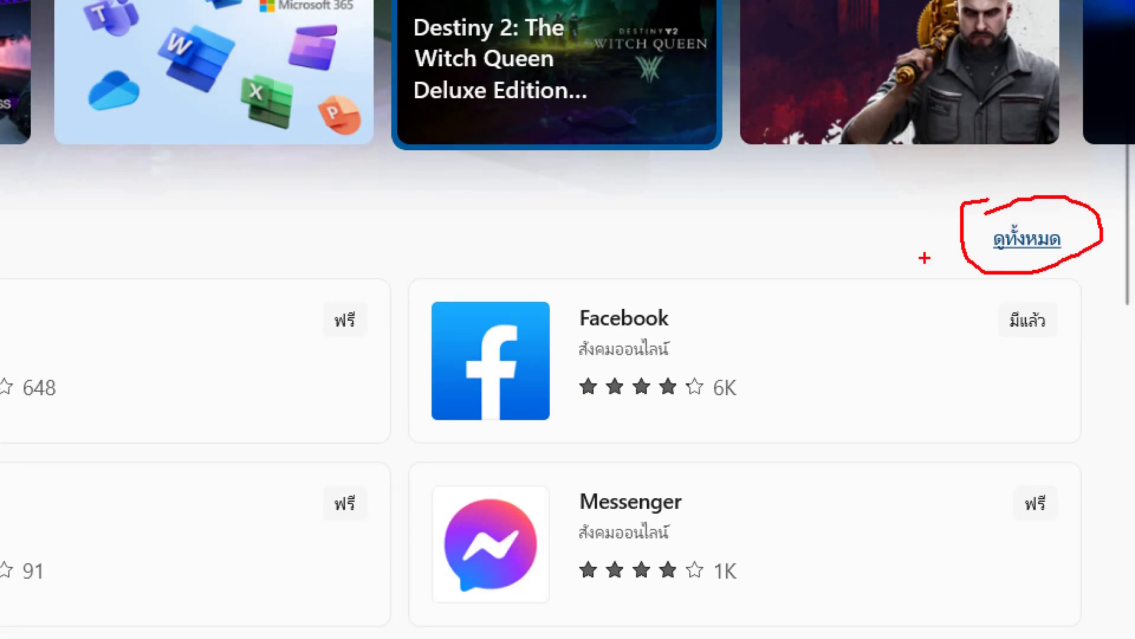
key(Escape)
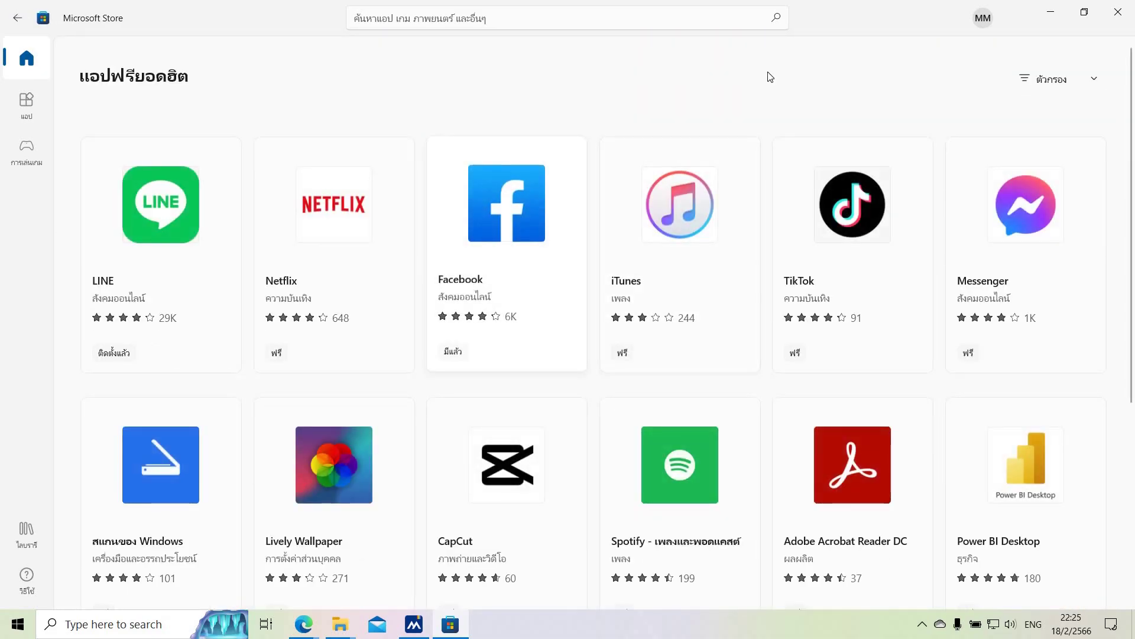
Show the filters of the top free apps list and examine the chart type and product options
click(1034, 80)
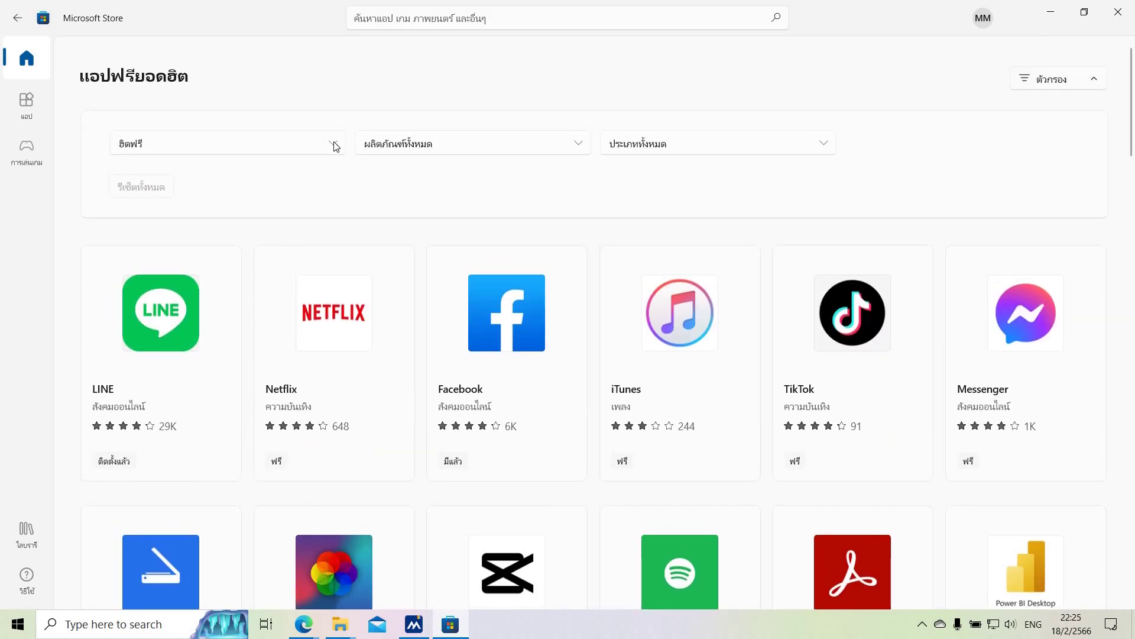
click(335, 146)
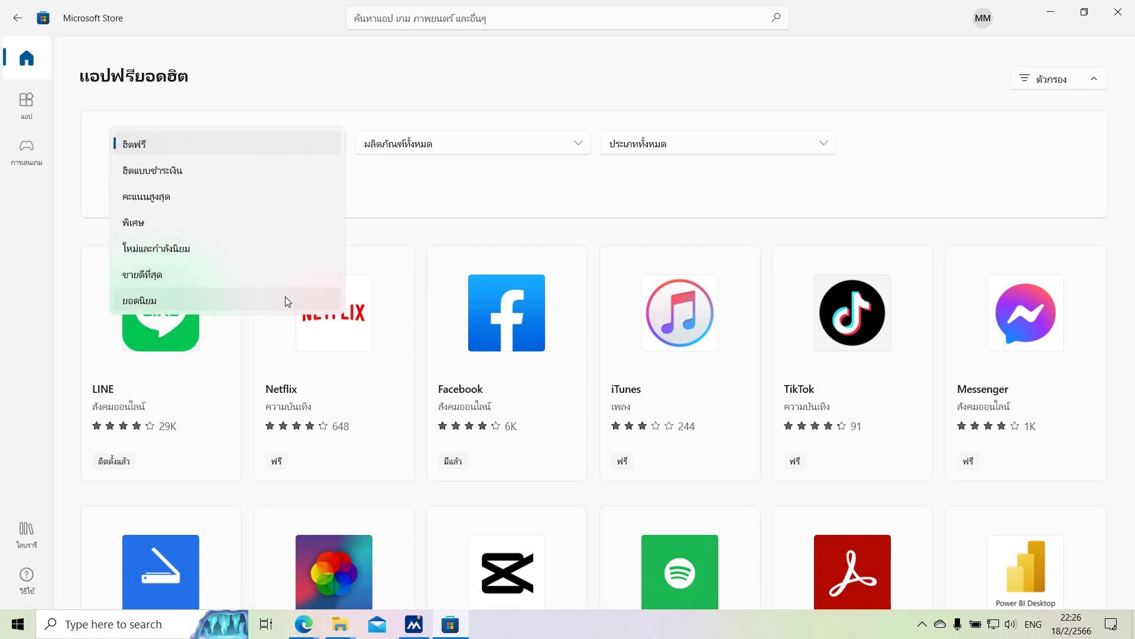
click(399, 148)
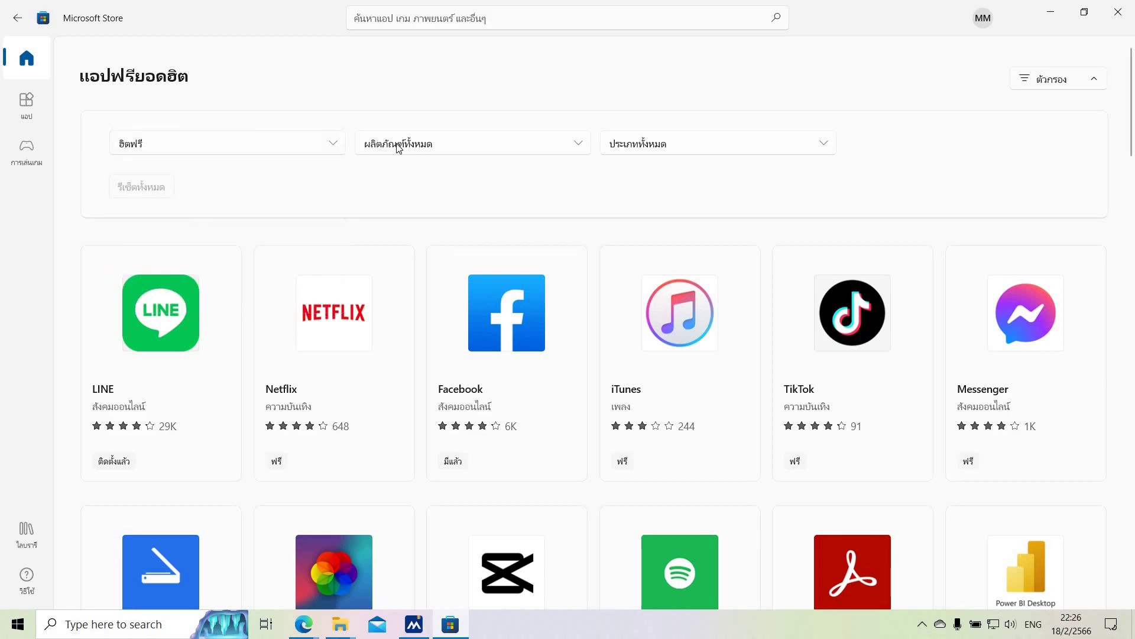
click(396, 152)
Examine the available app categories in the ประเภททั้งหมด (all categories) filter, leaving the selection as it is
click(746, 148)
click(744, 146)
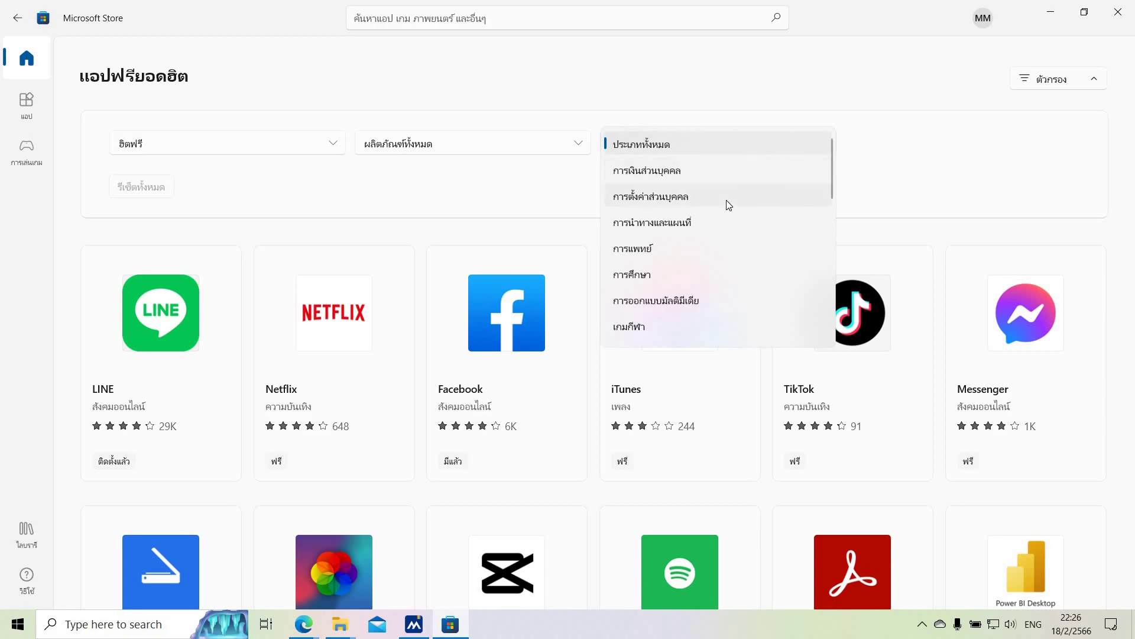
scroll(721, 270, down, 3)
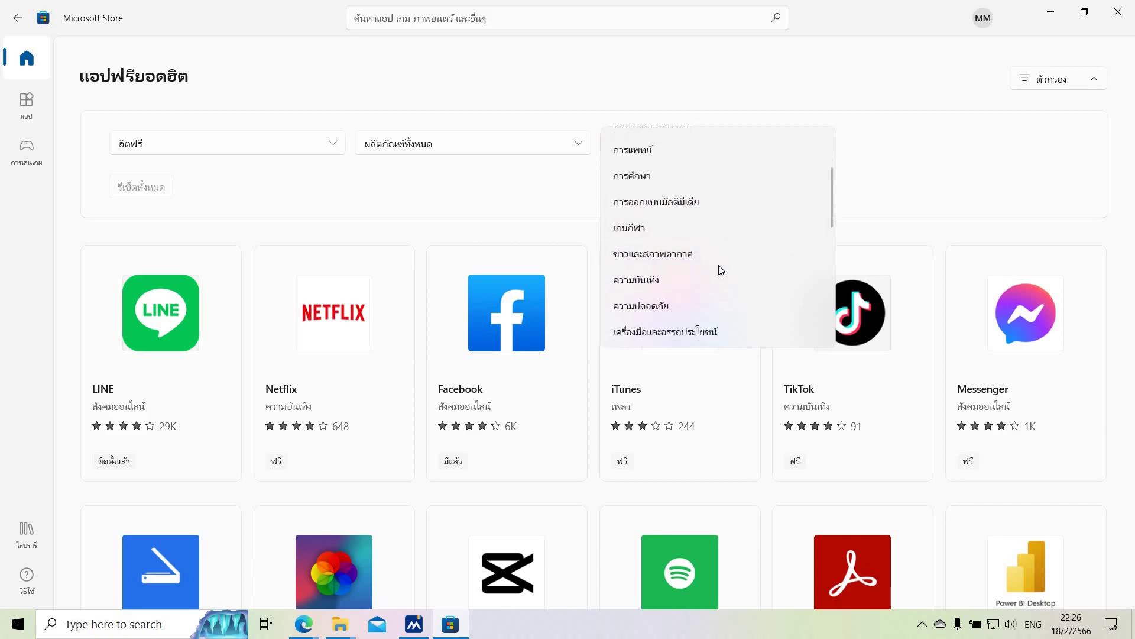
scroll(721, 270, down, 4)
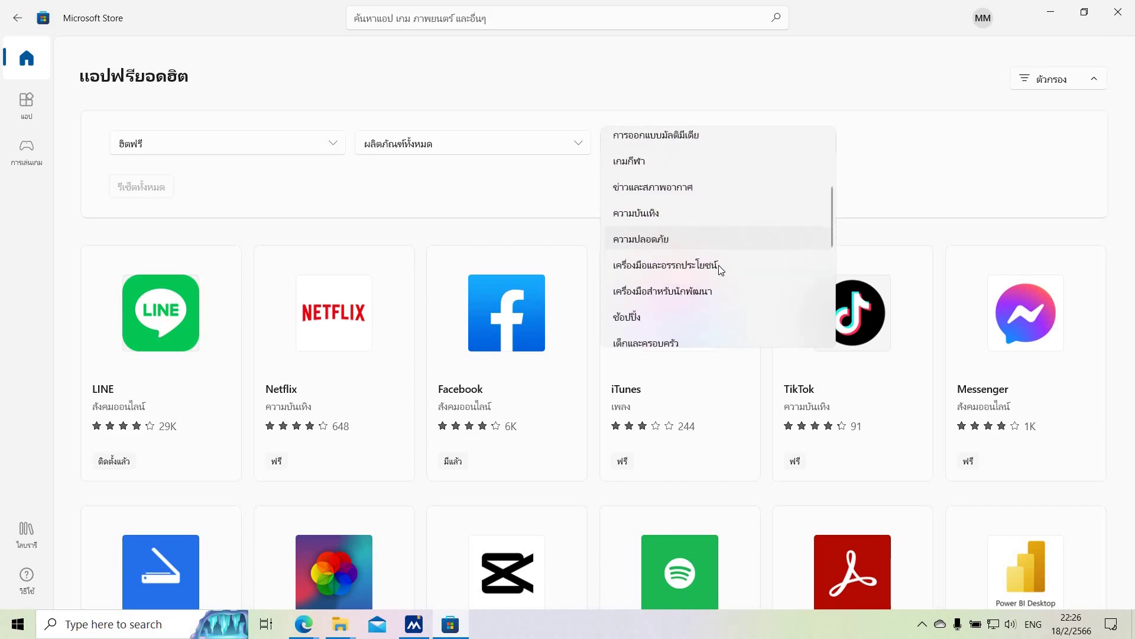
scroll(718, 265, down, 1)
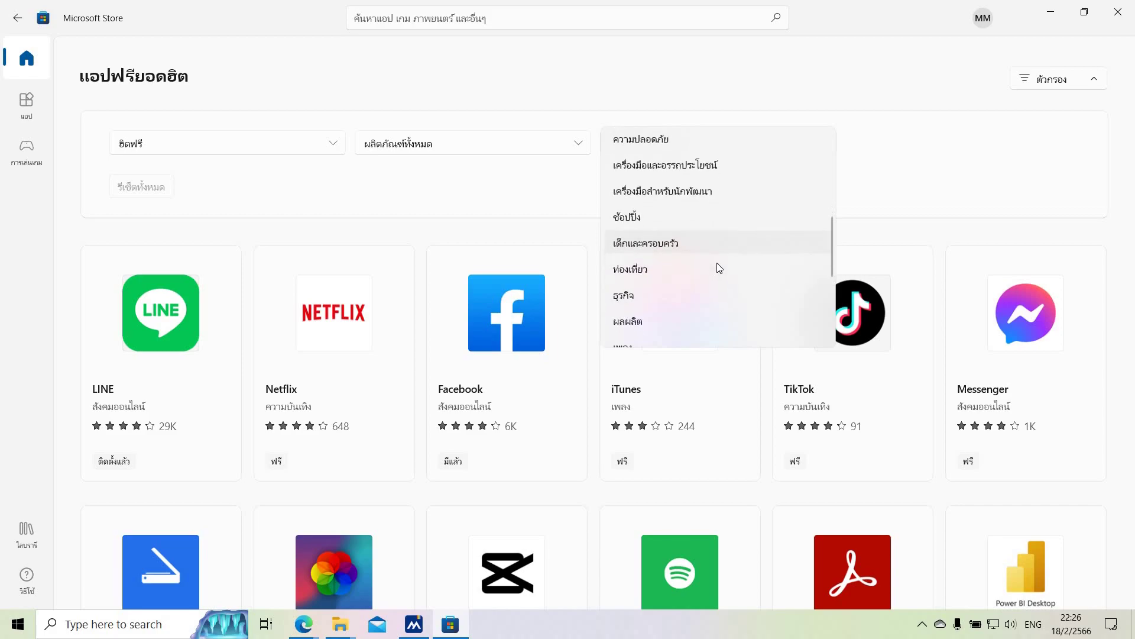
scroll(717, 253, down, 2)
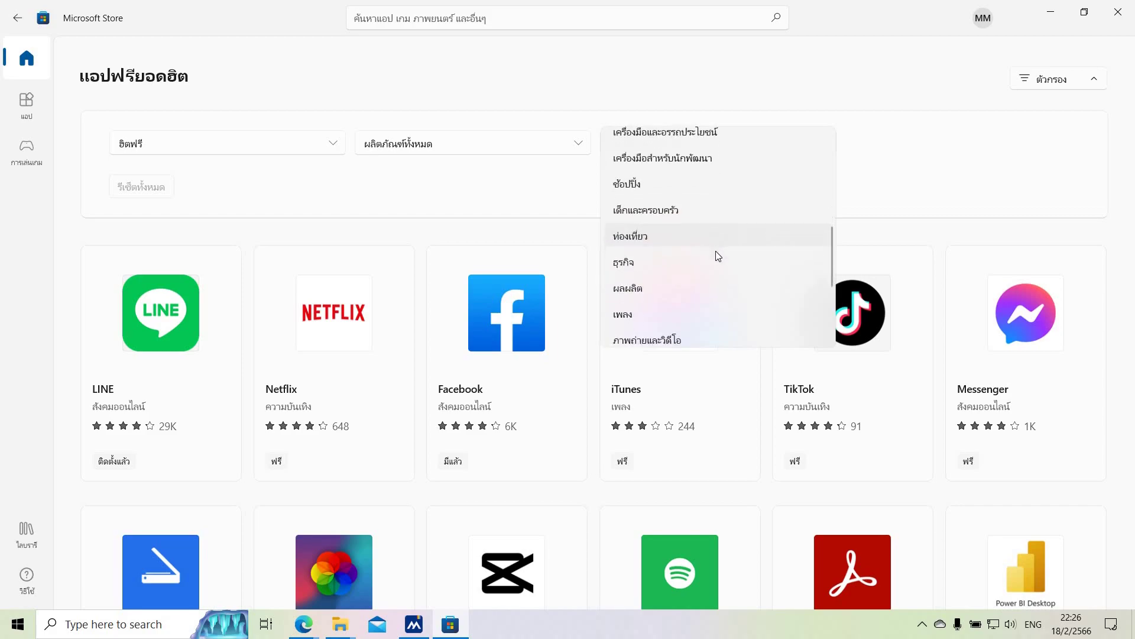
scroll(717, 277, down, 1)
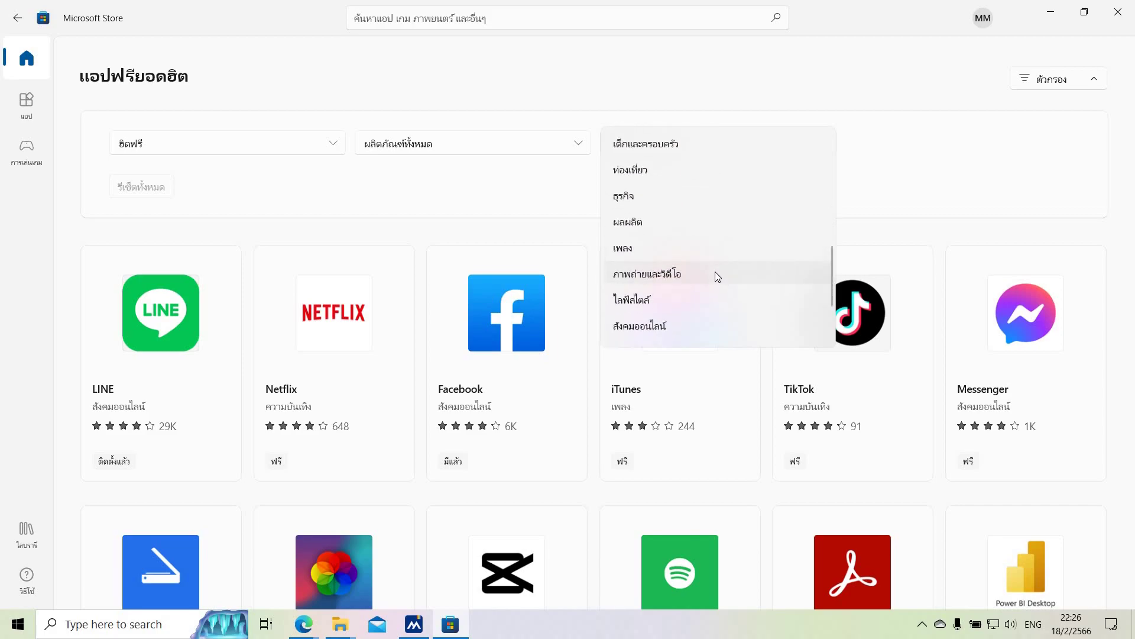
scroll(717, 276, down, 1)
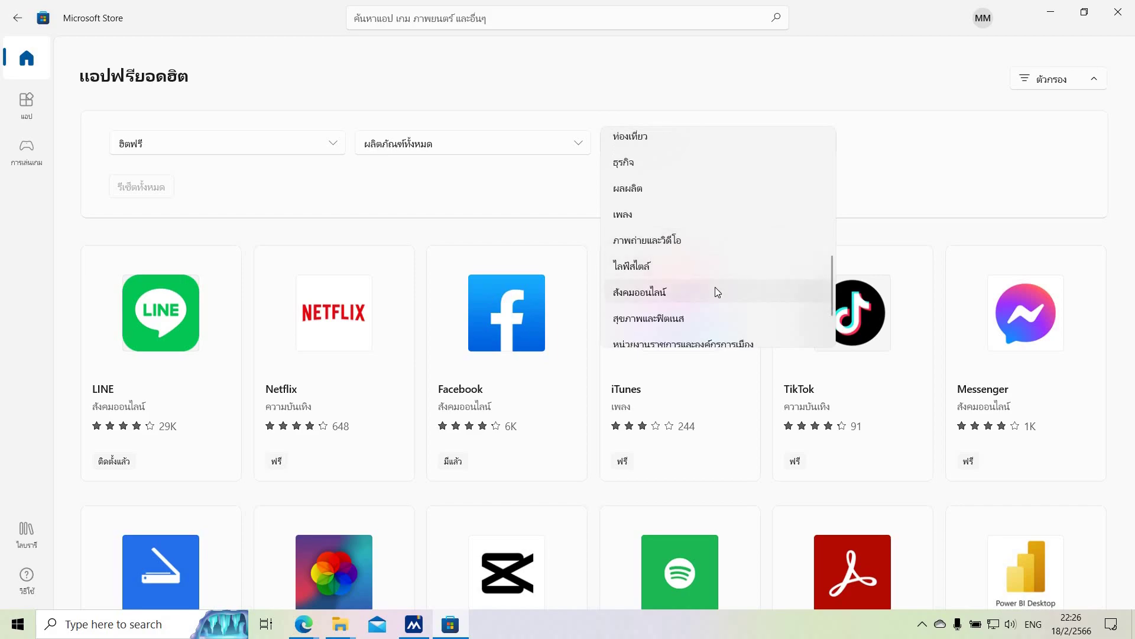
scroll(716, 291, down, 1)
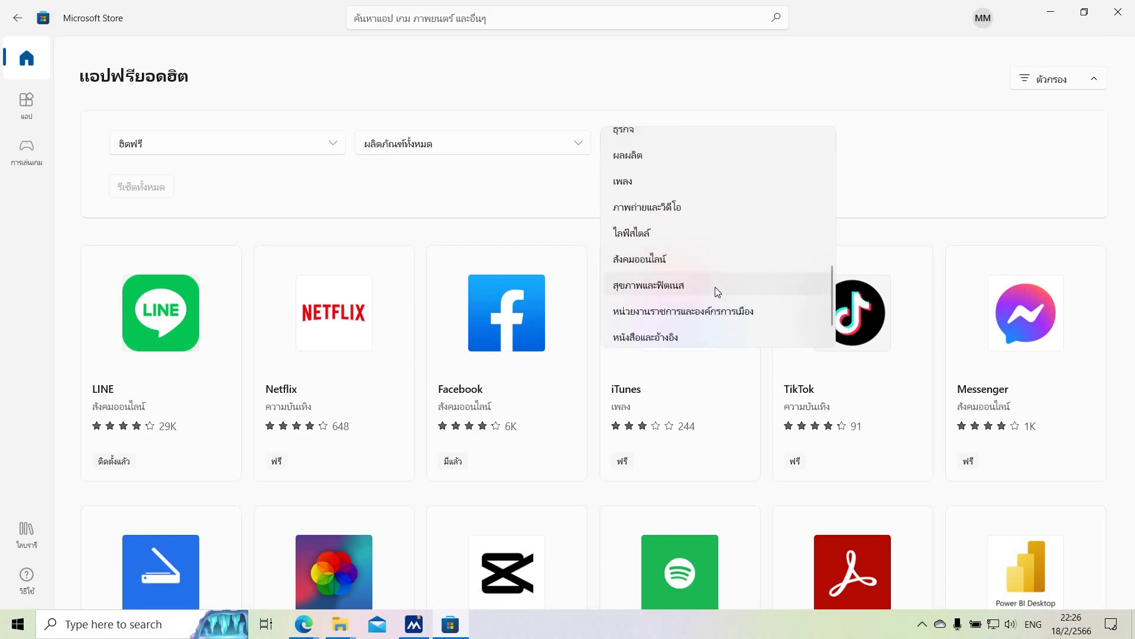
scroll(715, 288, down, 1)
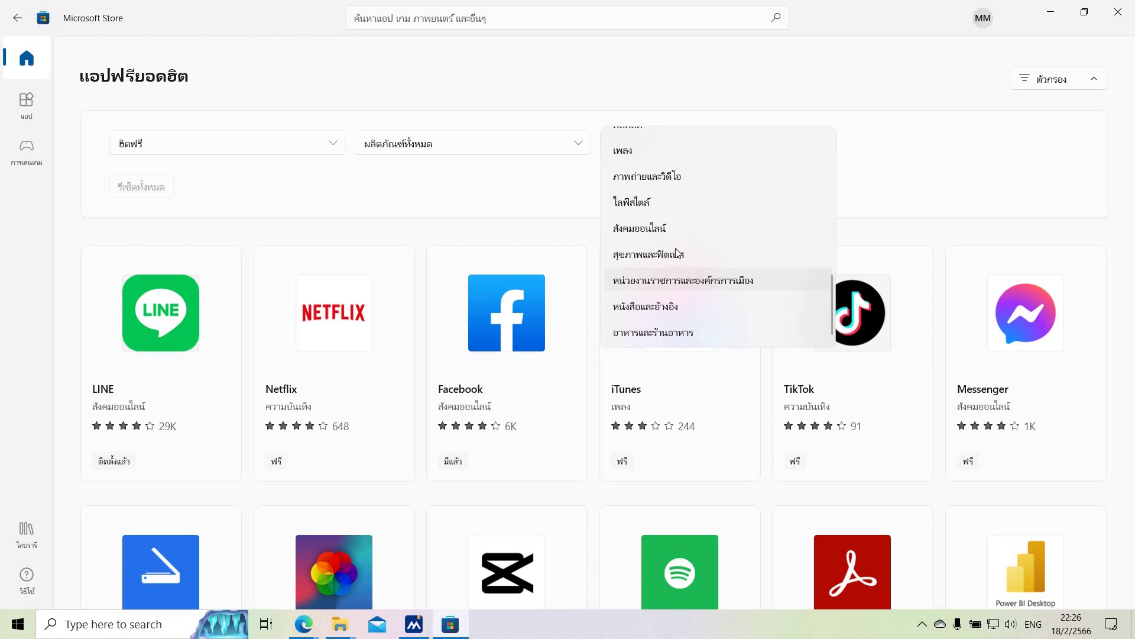
click(459, 184)
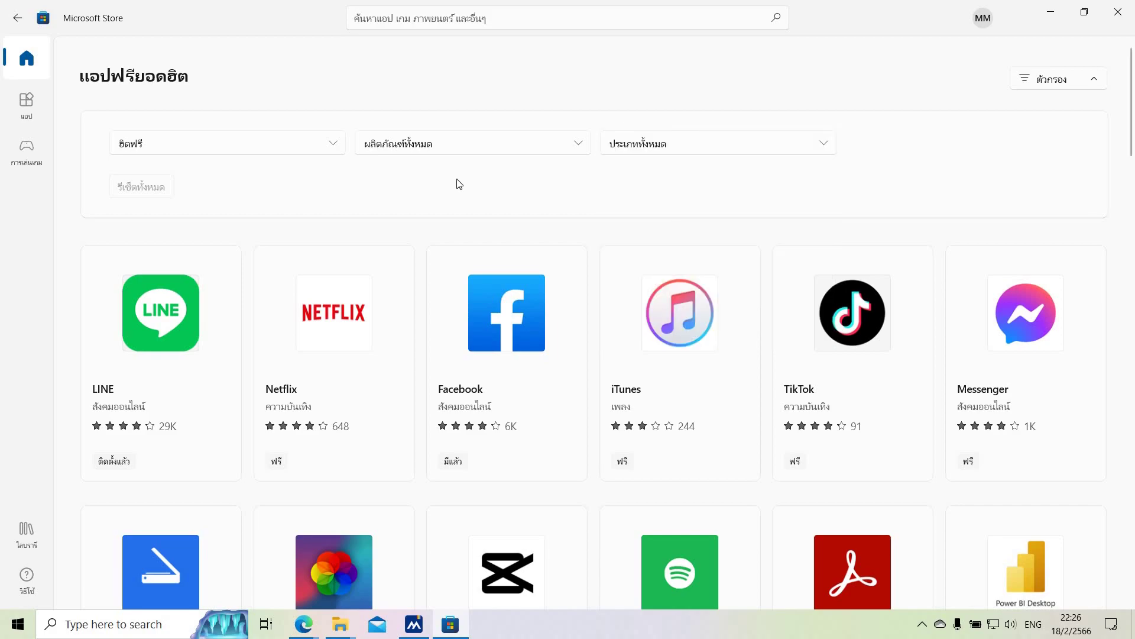
Mark the LINE card in the top free apps list in red and view LINE's product page with its เปิด (open) option
scroll(337, 193, down, 1)
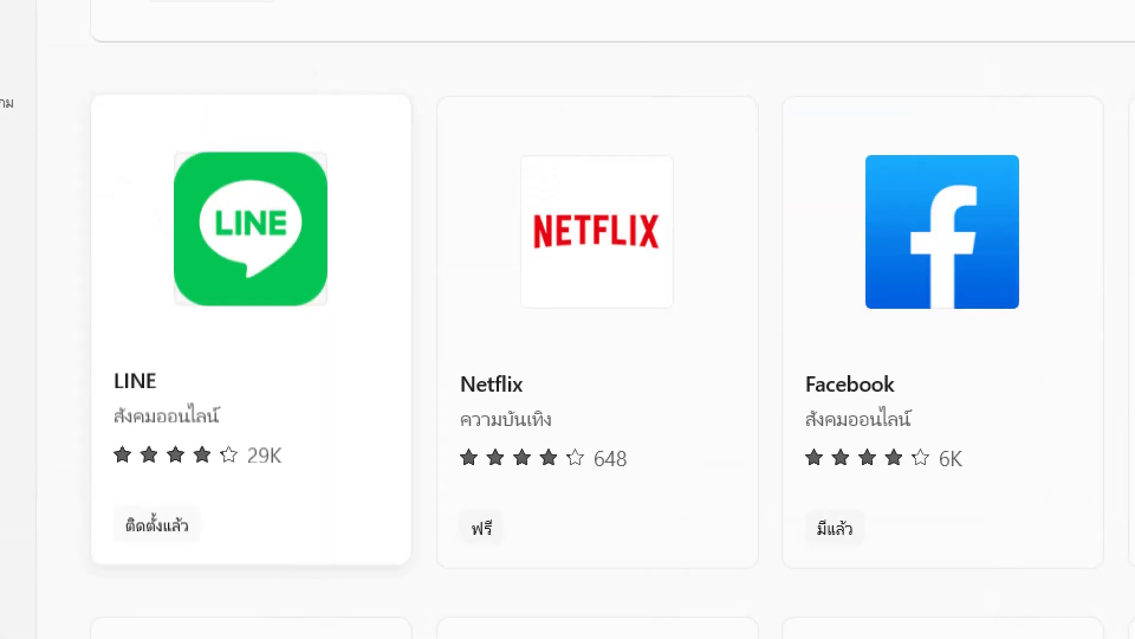
mouse_move(86, 77)
mouse_down()
mouse_move(426, 99)
mouse_move(416, 532)
mouse_move(82, 636)
mouse_move(2, 266)
mouse_move(102, 66)
mouse_up()
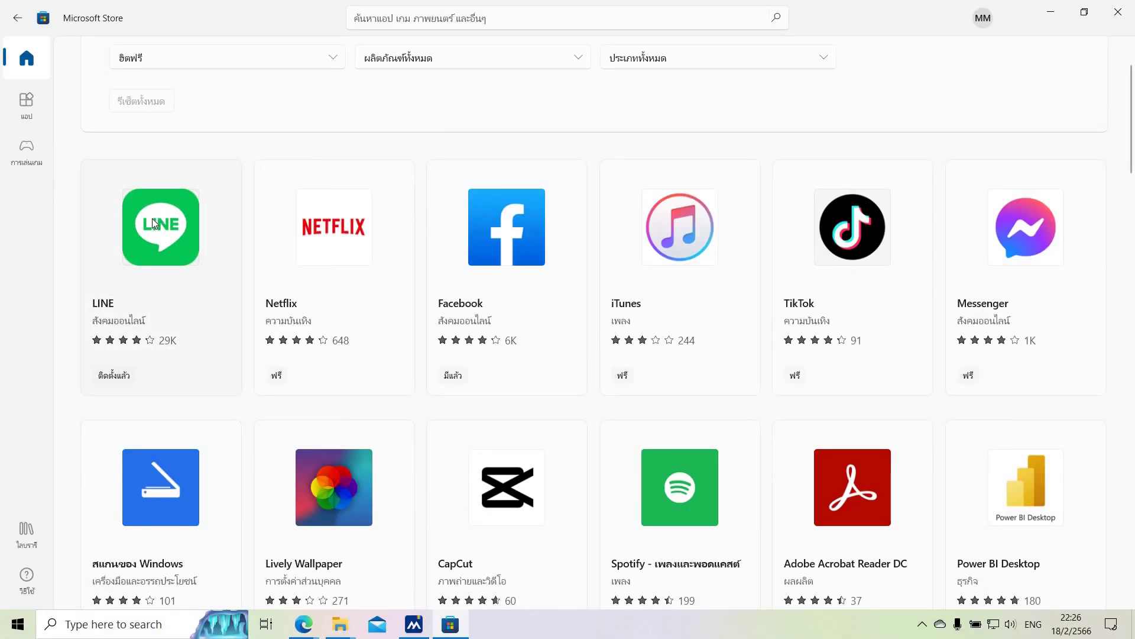
click(152, 218)
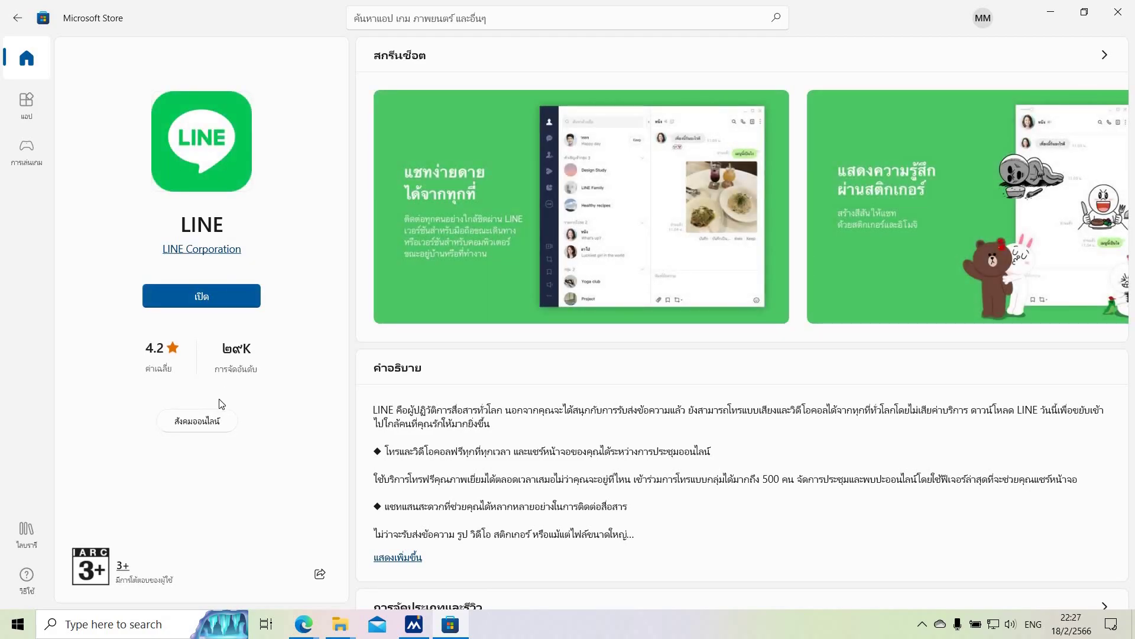
click(170, 305)
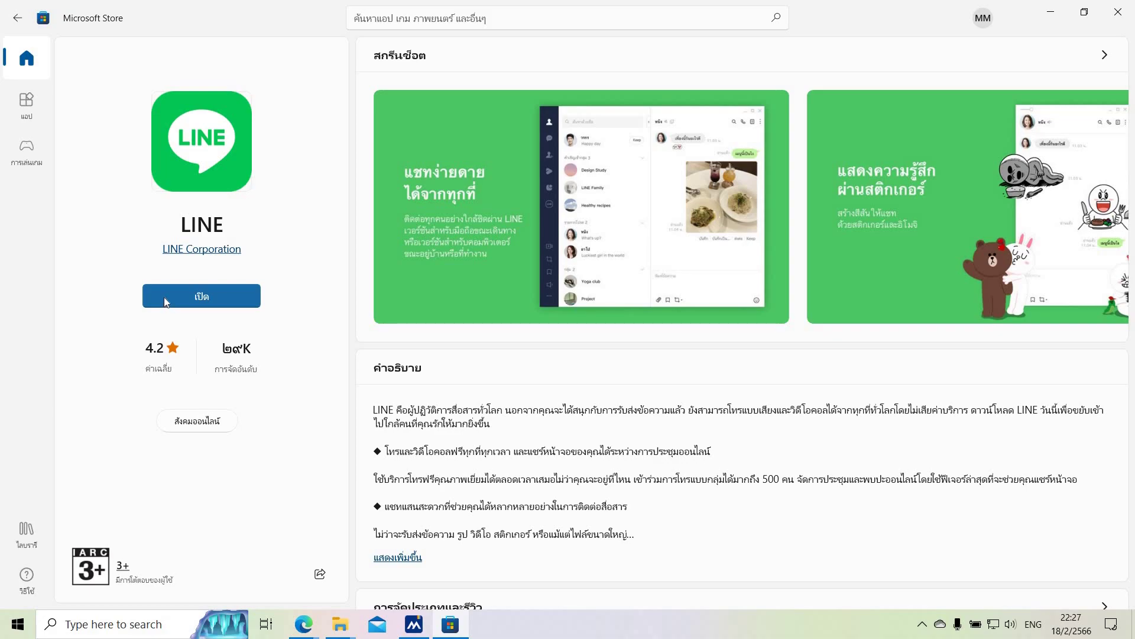
Return to the top free apps list and open TikTok's product page
click(17, 18)
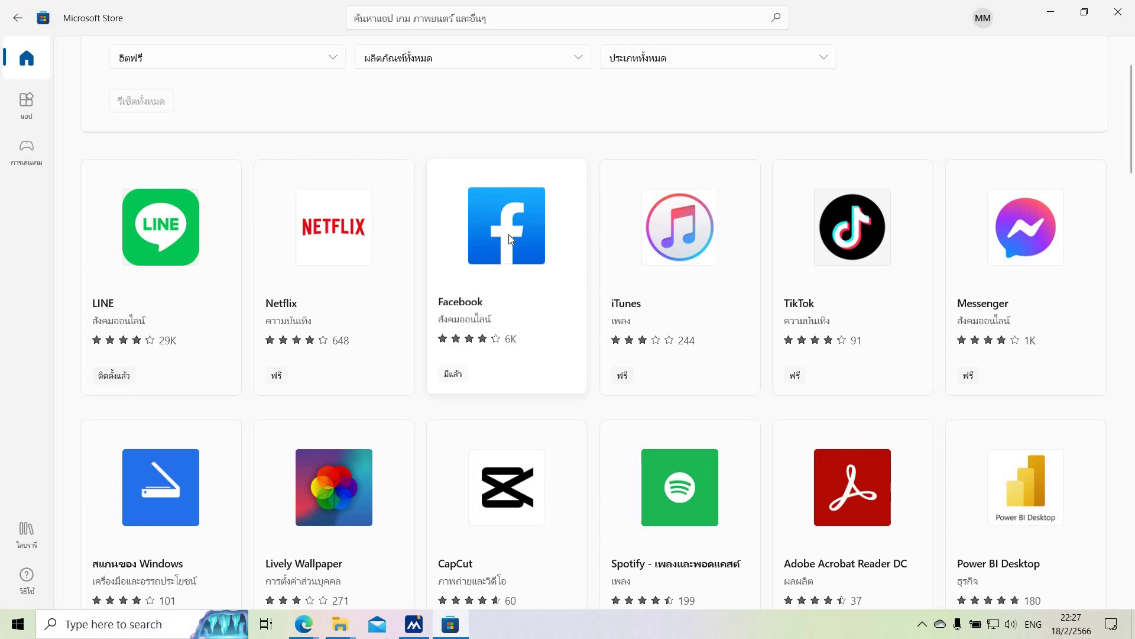
click(865, 238)
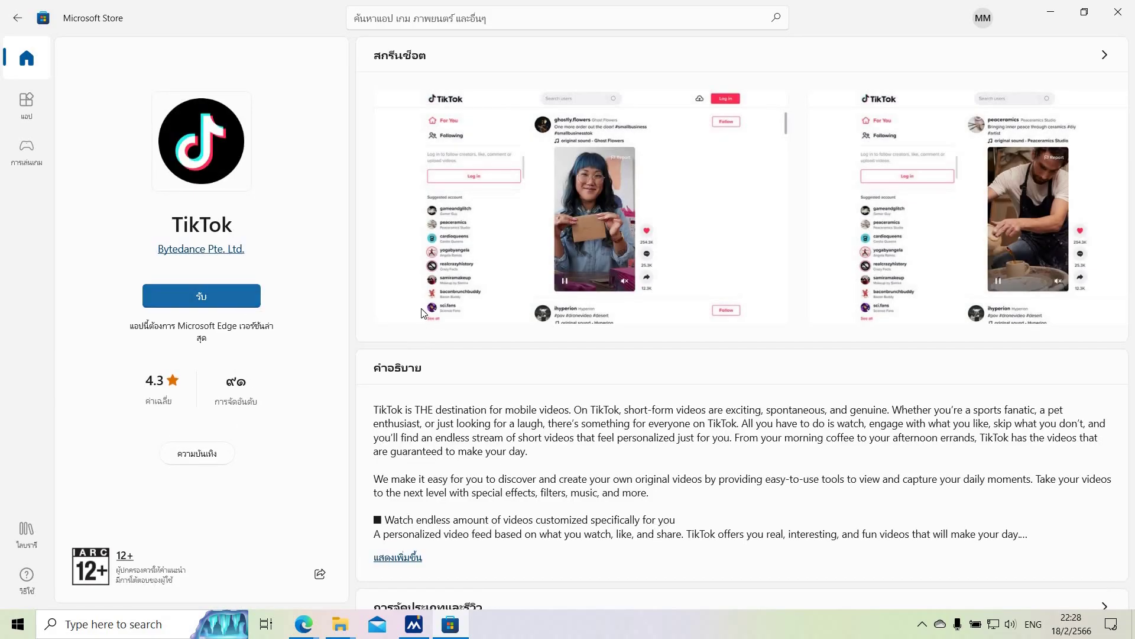
Examine TikTok's description, reviews, features, system requirements and additional information, and return to the top free apps list
scroll(763, 319, down, 6)
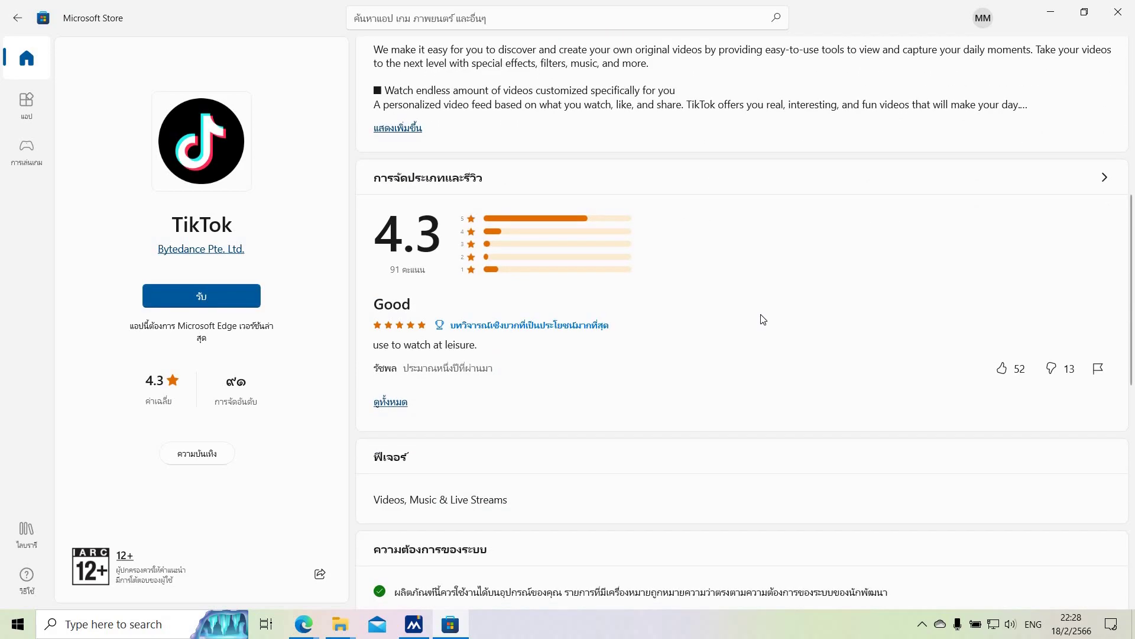
scroll(762, 320, down, 4)
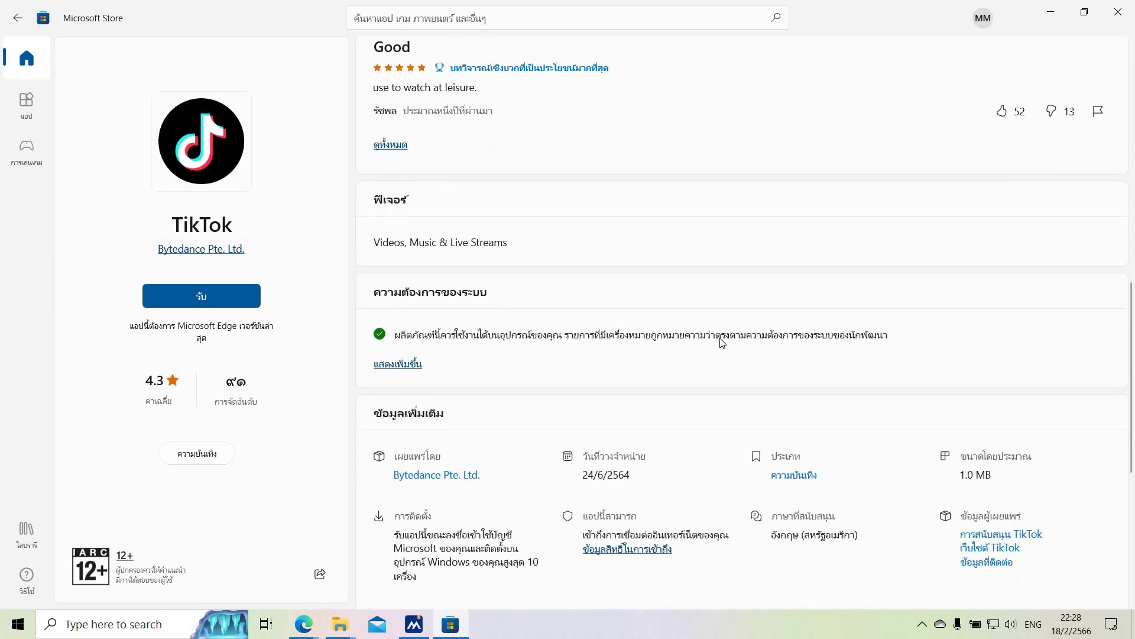
scroll(722, 342, down, 3)
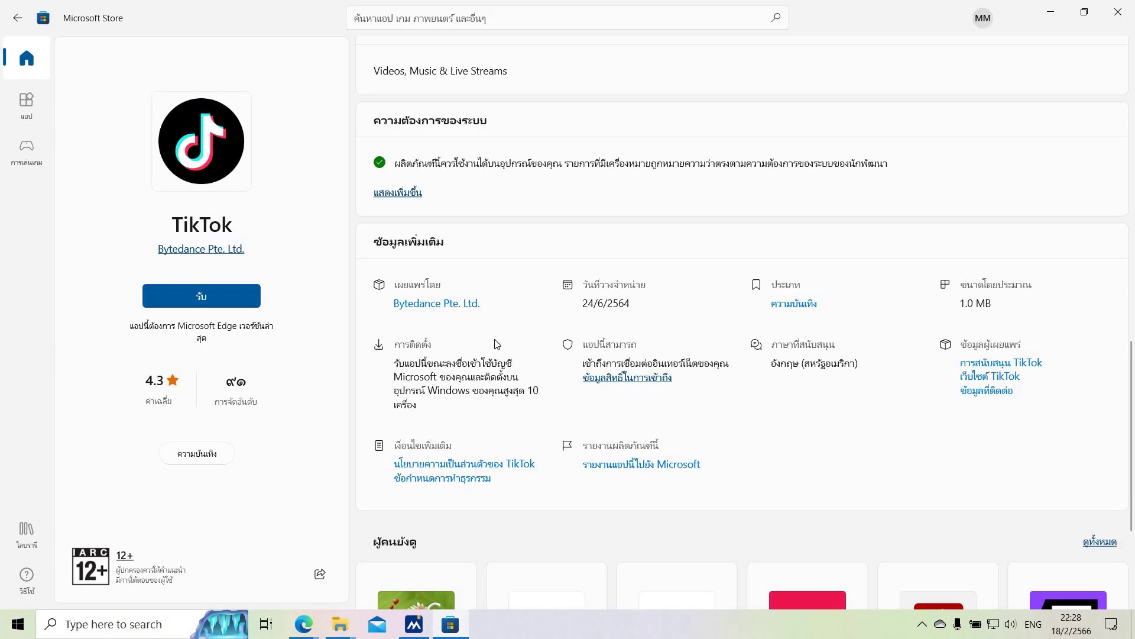
key(alt+Left)
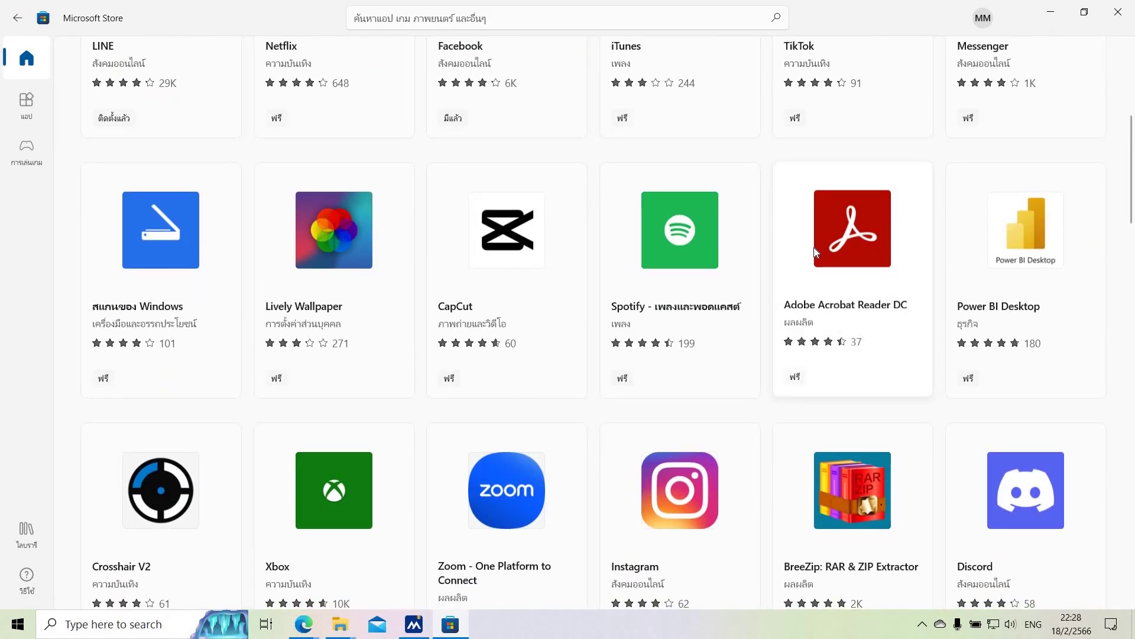
View Adobe Acrobat Reader DC's product page with its ติดตั้ง (install) option and go back to the top free apps list
scroll(859, 272, down, 1)
scroll(844, 271, up, 1)
click(862, 226)
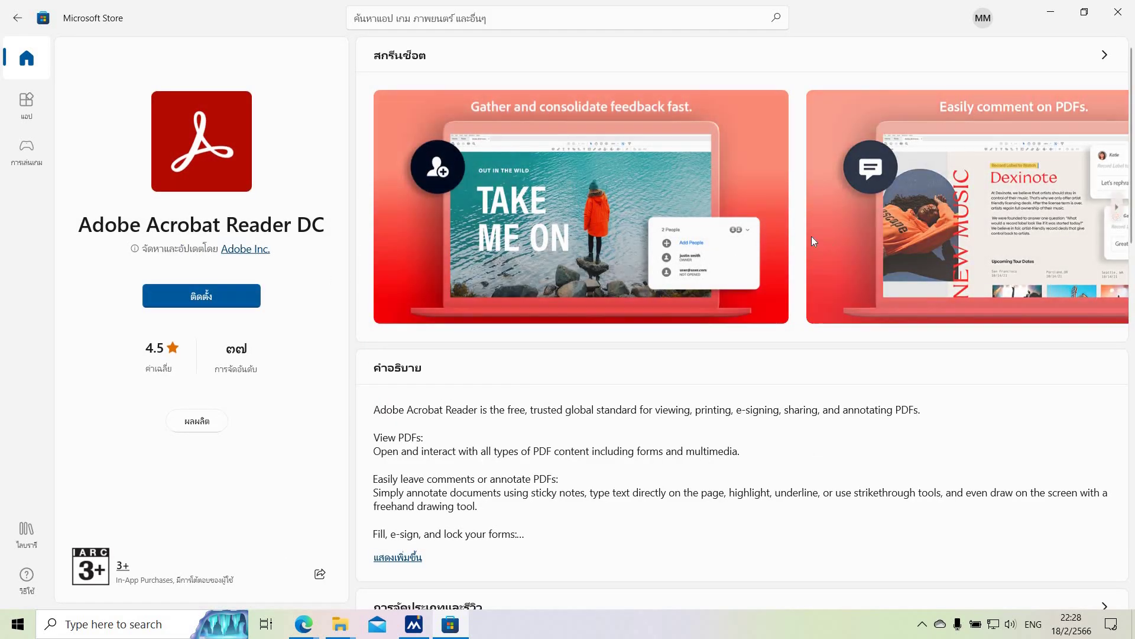
click(18, 18)
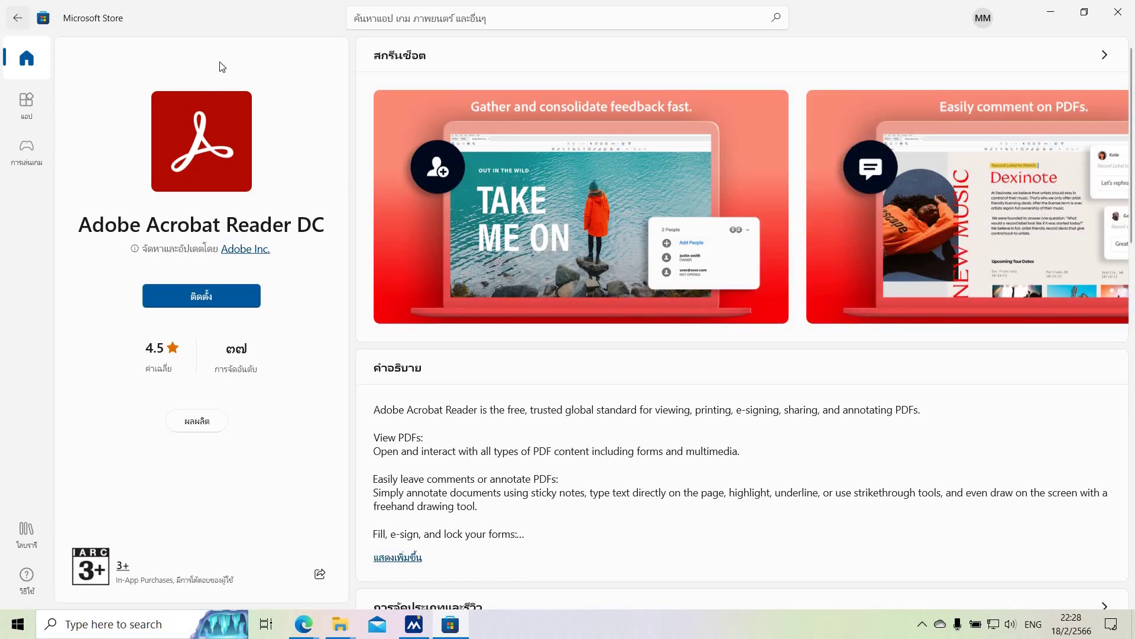